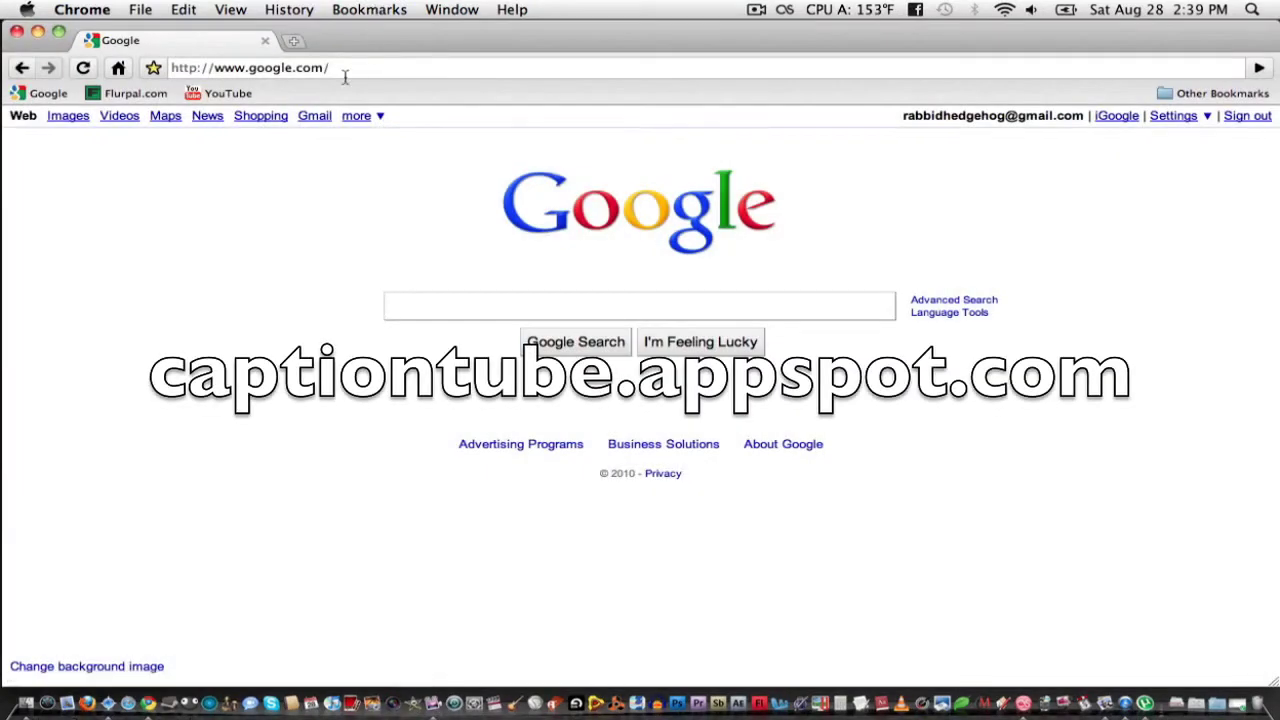
Step: Open the captiontube.appspot.com website
left_click(344, 77)
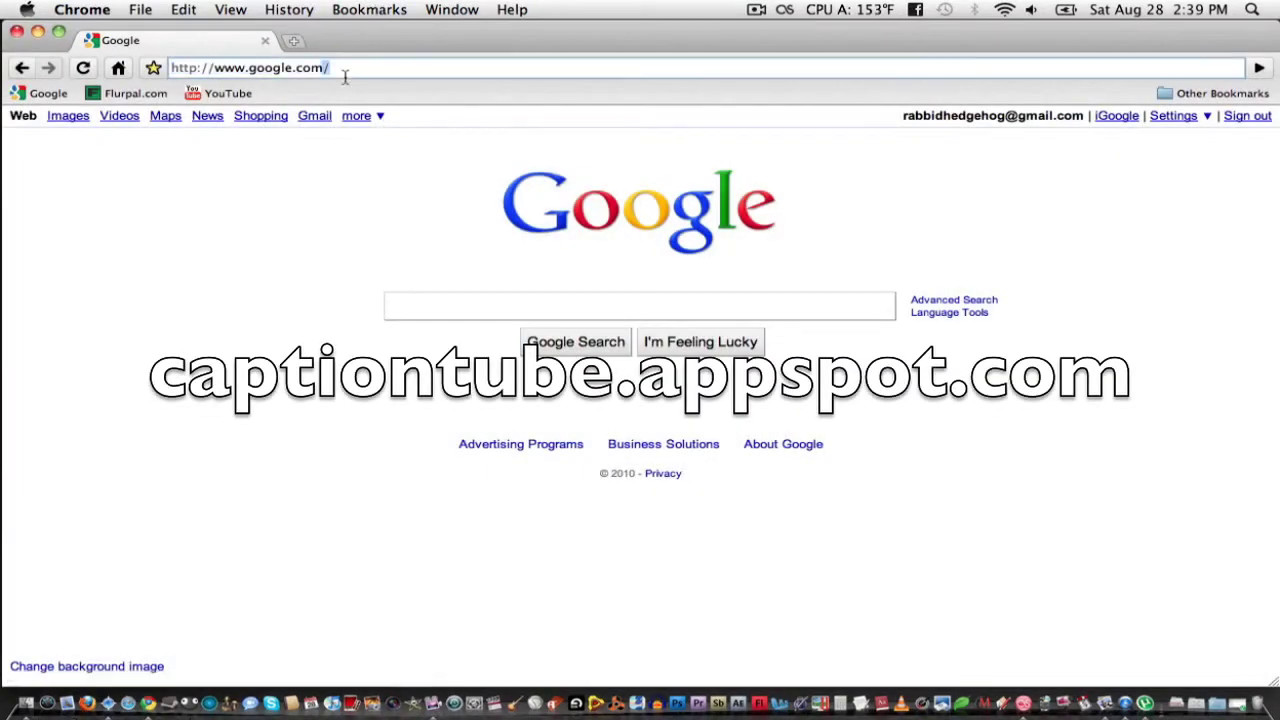
type("caption")
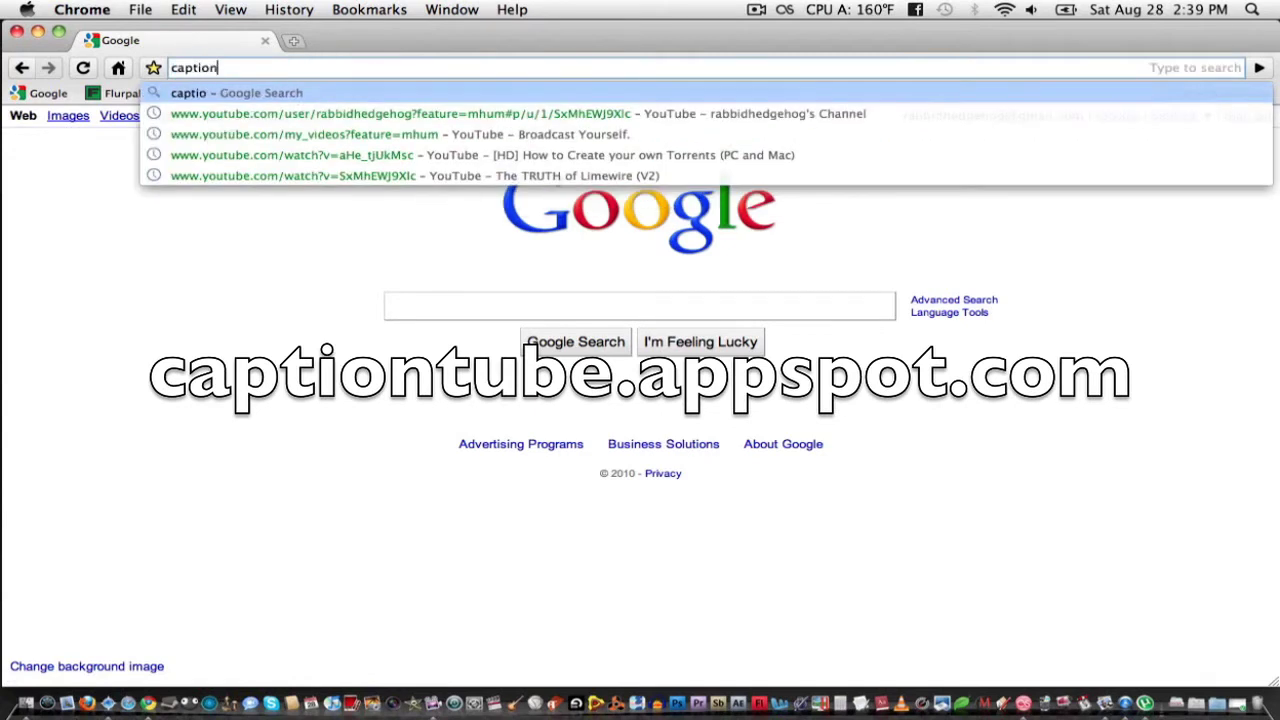
type("tube.appspot.com")
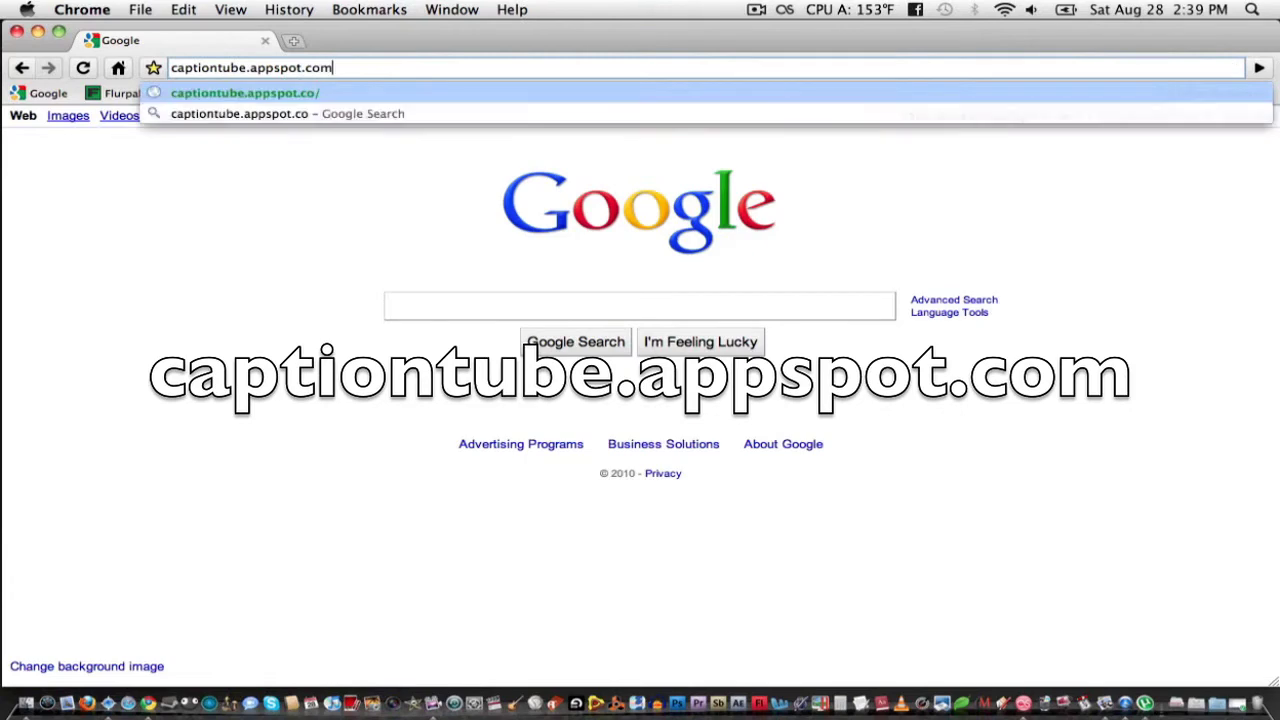
key("Return")
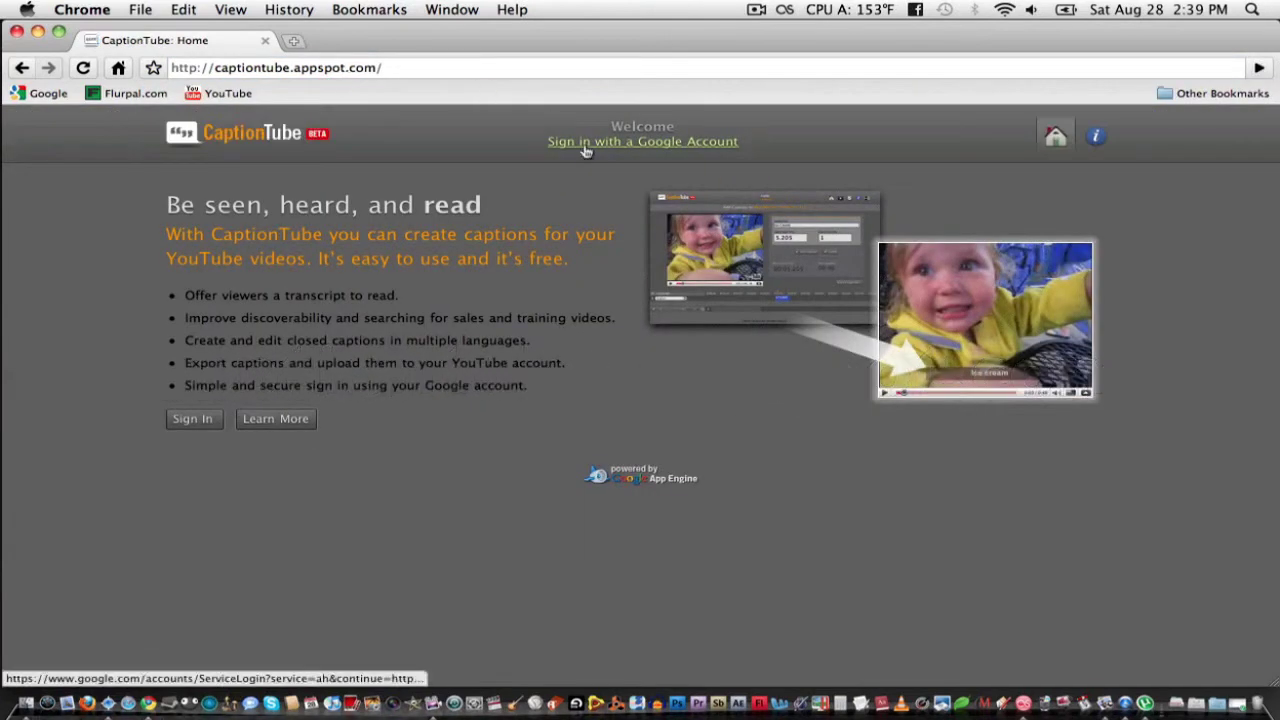
Step: Sign in to CaptionTube with the Google account by entering the account password
left_click(653, 141)
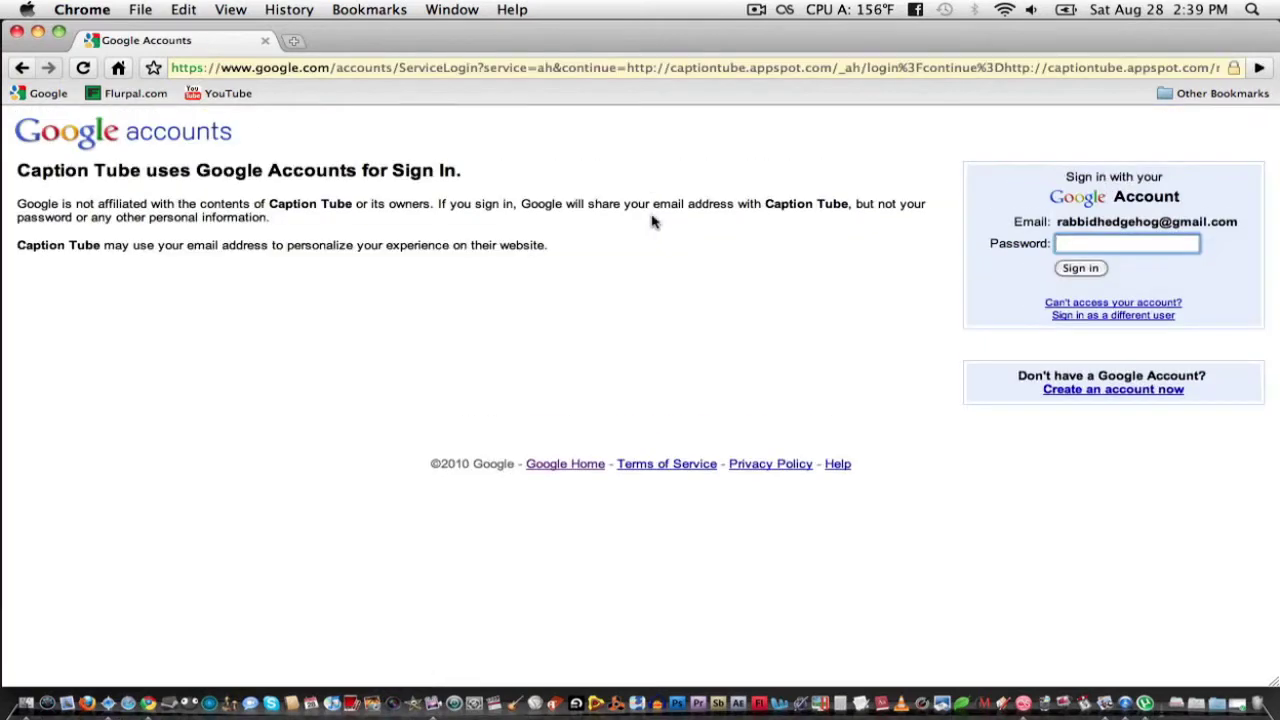
type("•••••••••")
key("Return")
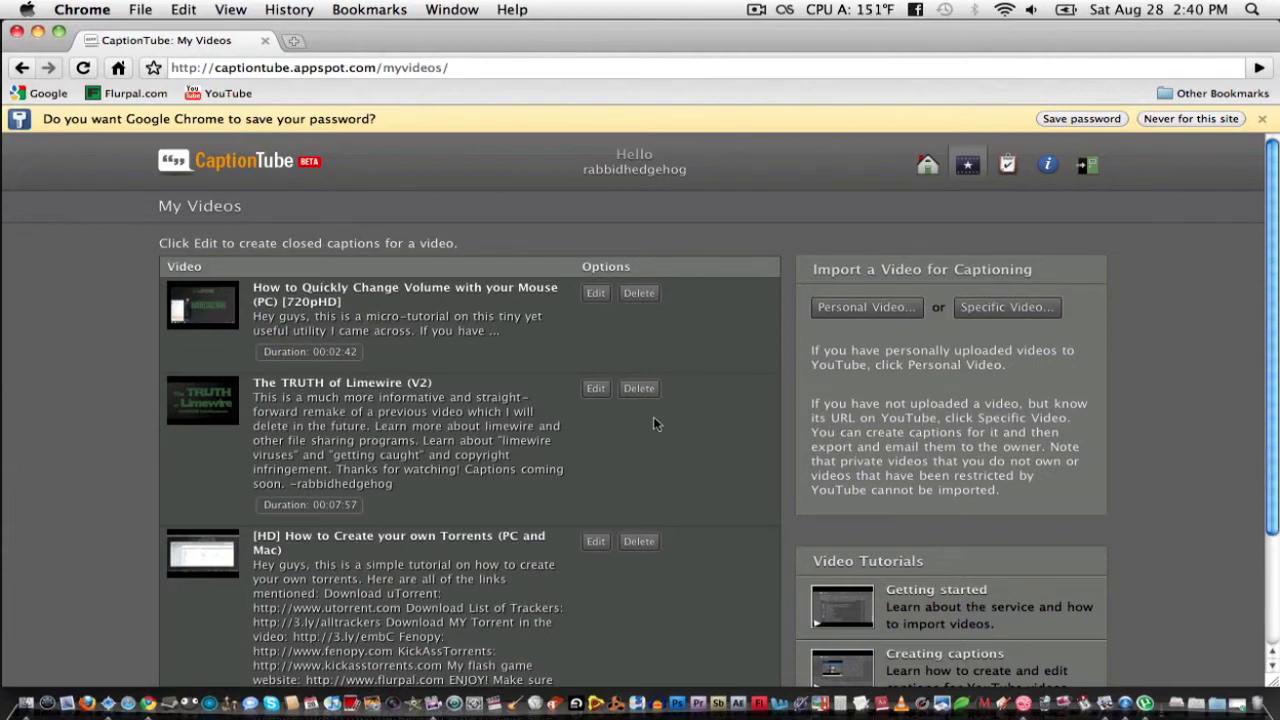
Step: Import the personal YouTube video "Prize Giveaway! [but first, giveaway your ideas]" for captioning
scroll(653, 418, "down", 3)
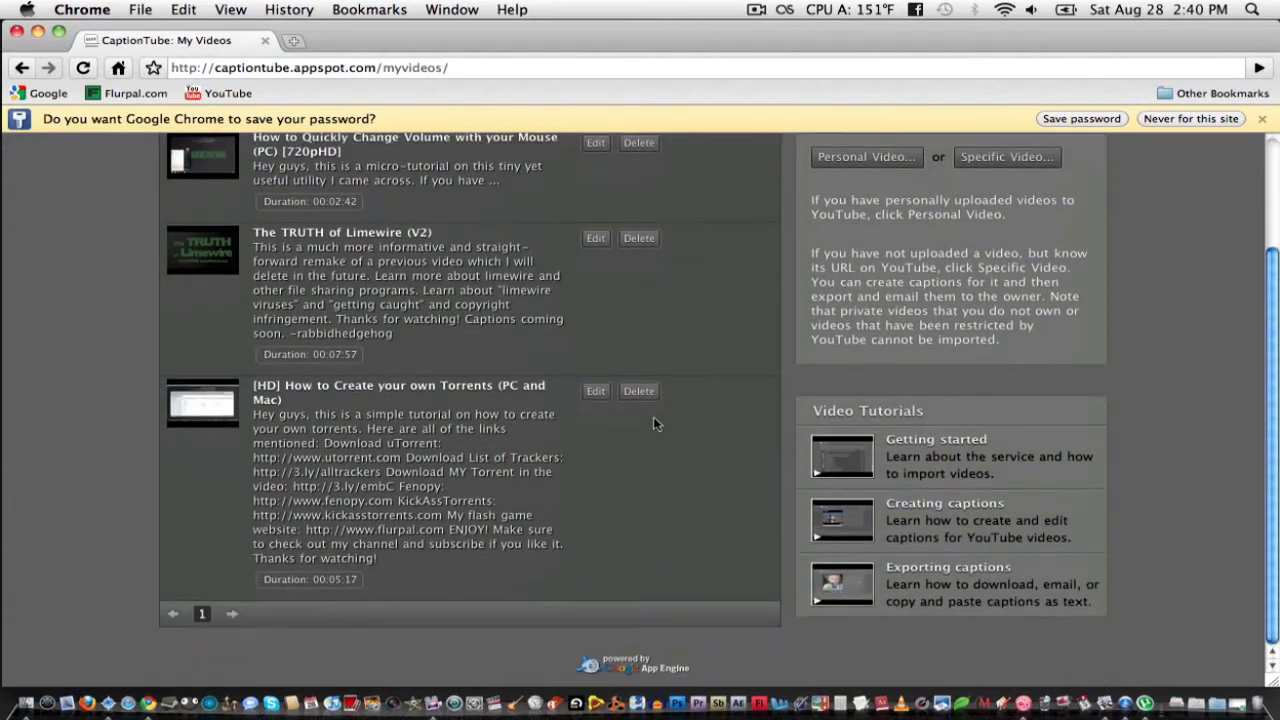
scroll(653, 418, "up", 3)
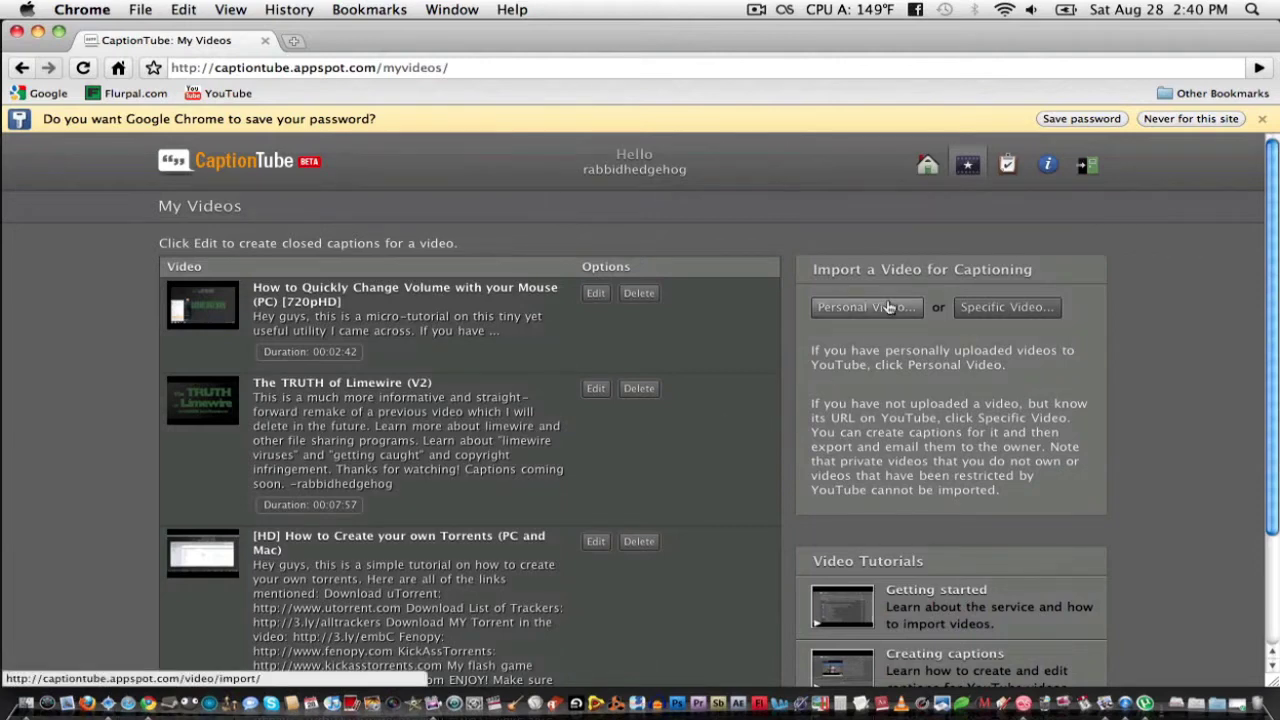
left_click(1010, 312)
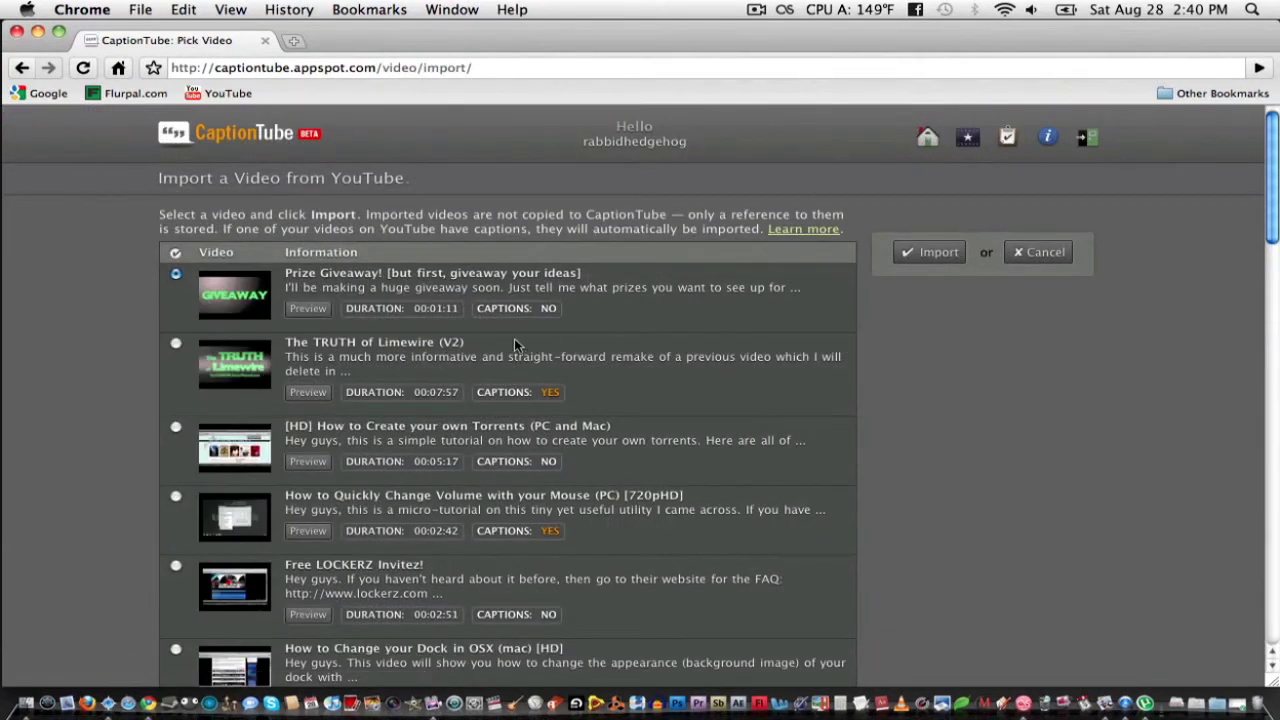
left_click(176, 344)
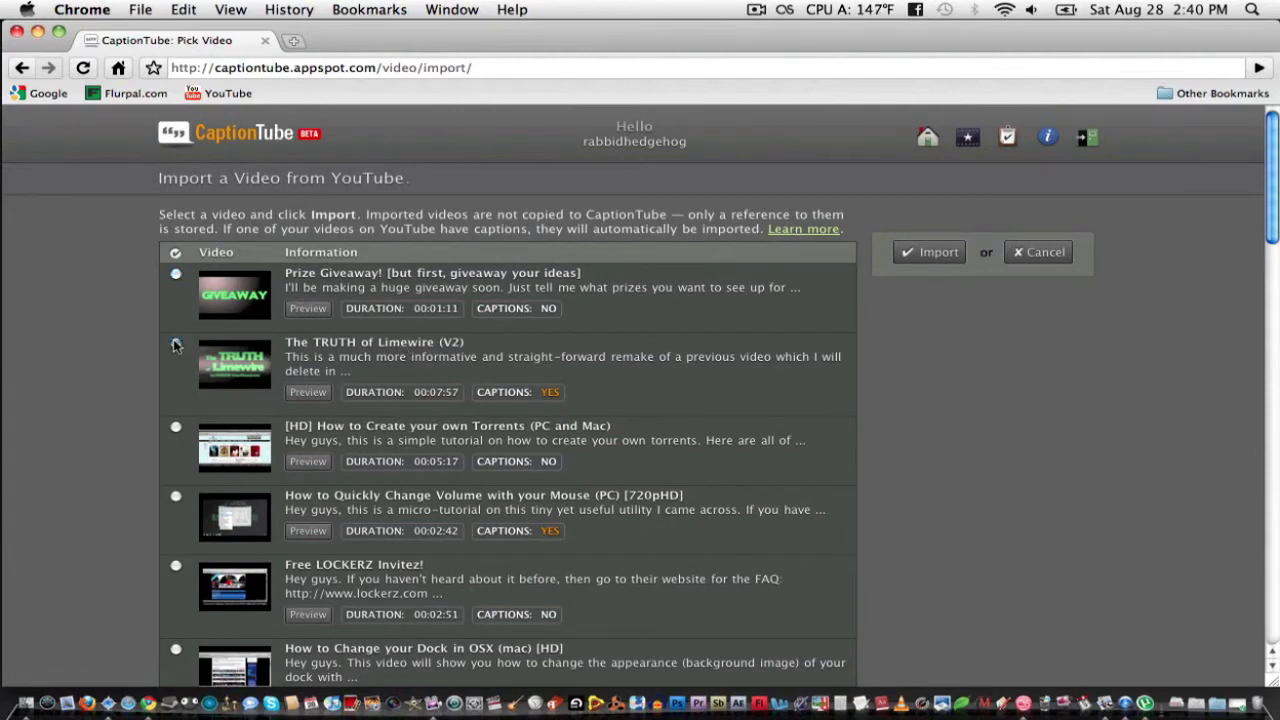
left_click(178, 276)
left_click(930, 254)
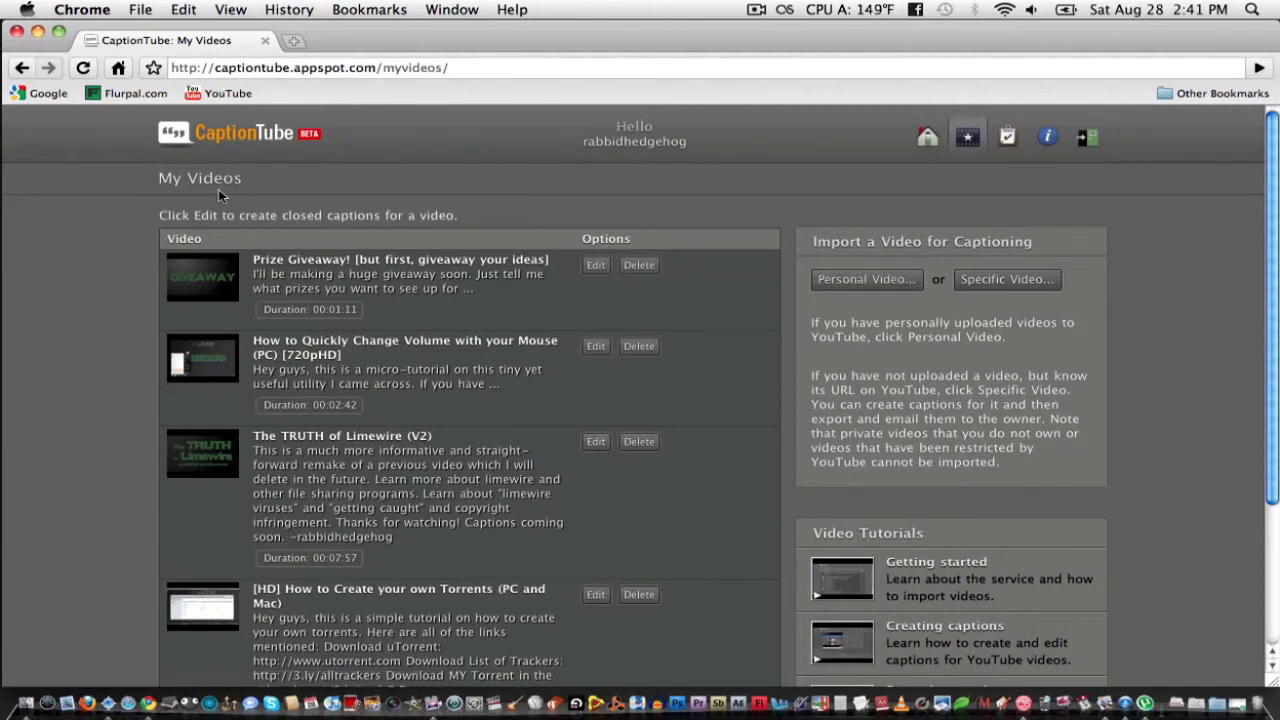
Step: Open the Prize Giveaway video for caption editing and, during playback, add a caption starting at 00:00:07.895 with a duration of 00:04.830
left_click(598, 266)
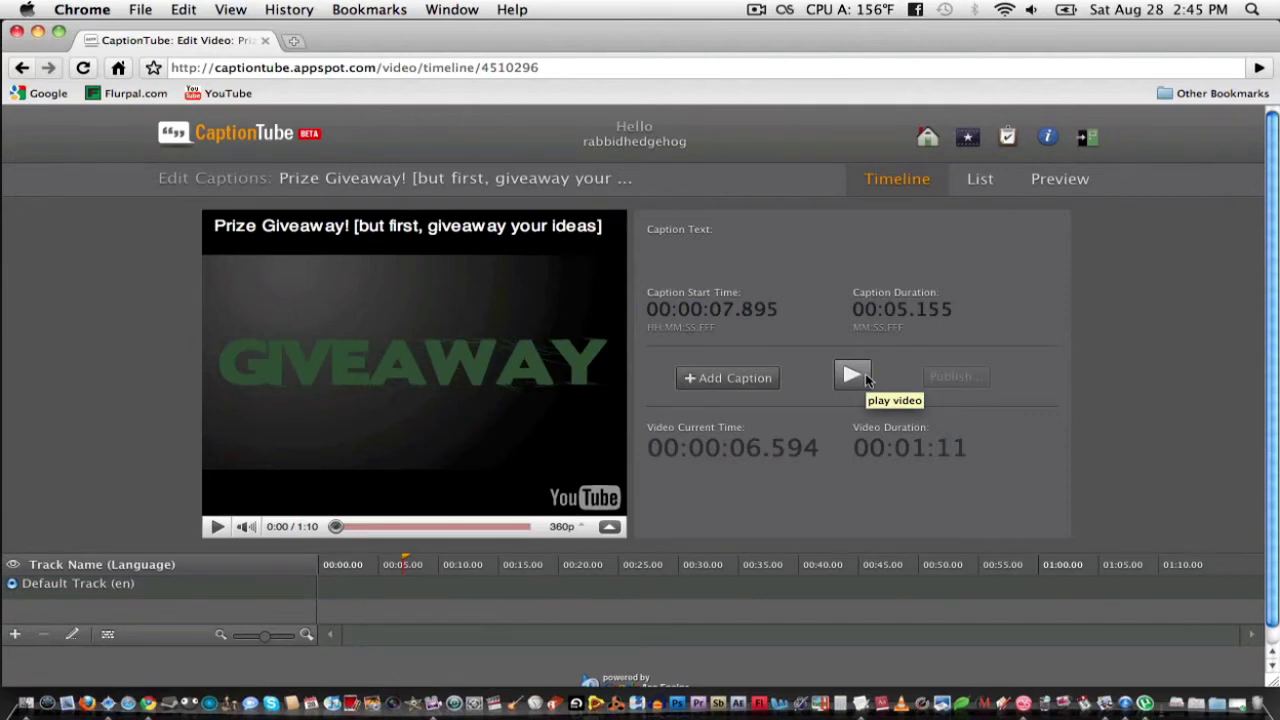
left_click(852, 376)
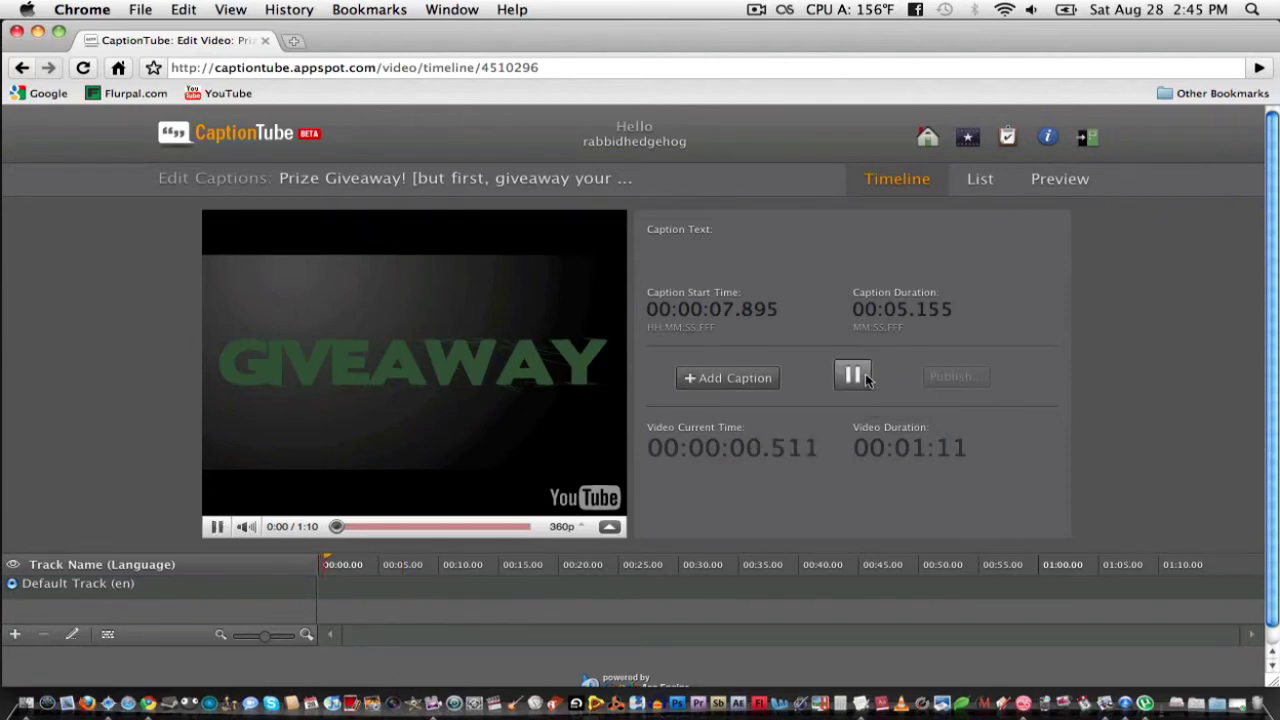
left_click(740, 379)
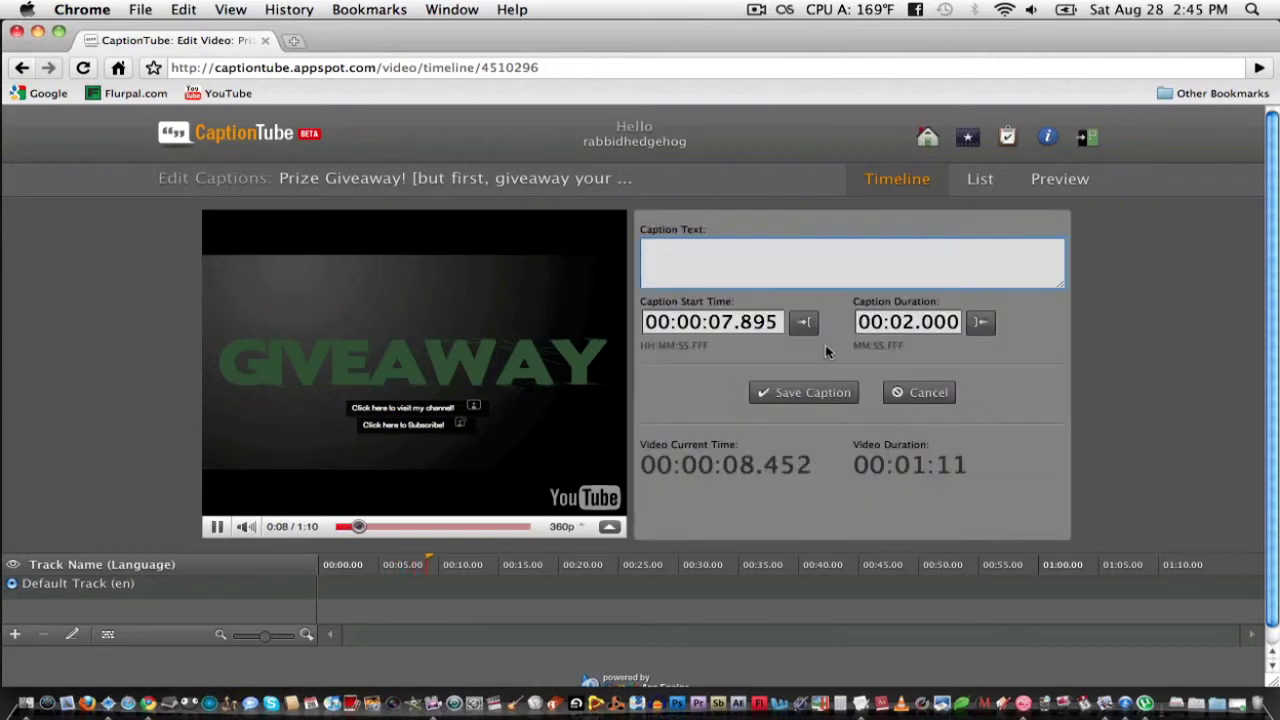
left_click(978, 323)
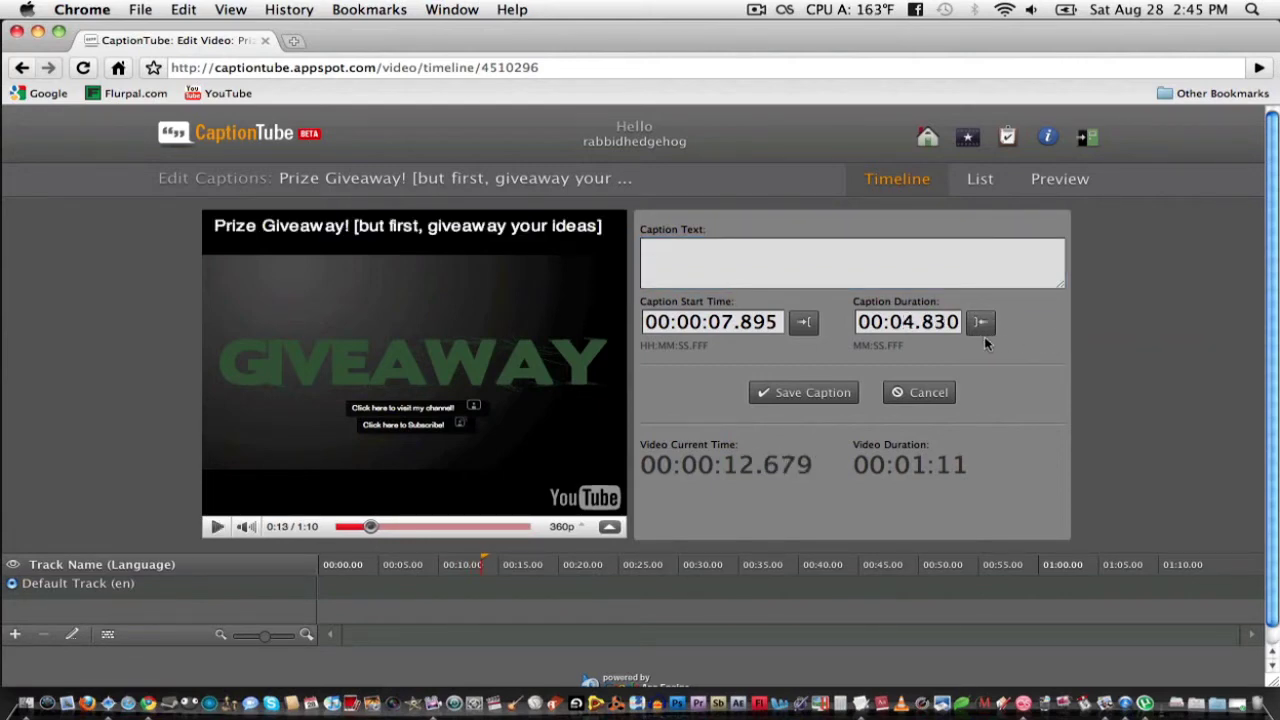
Step: Enter the caption text "I'm already extremely grateful to Psyclops who offered to let me give away some of their products." and save it
left_click(915, 302)
left_click(695, 305)
key("Tab")
left_click(750, 277)
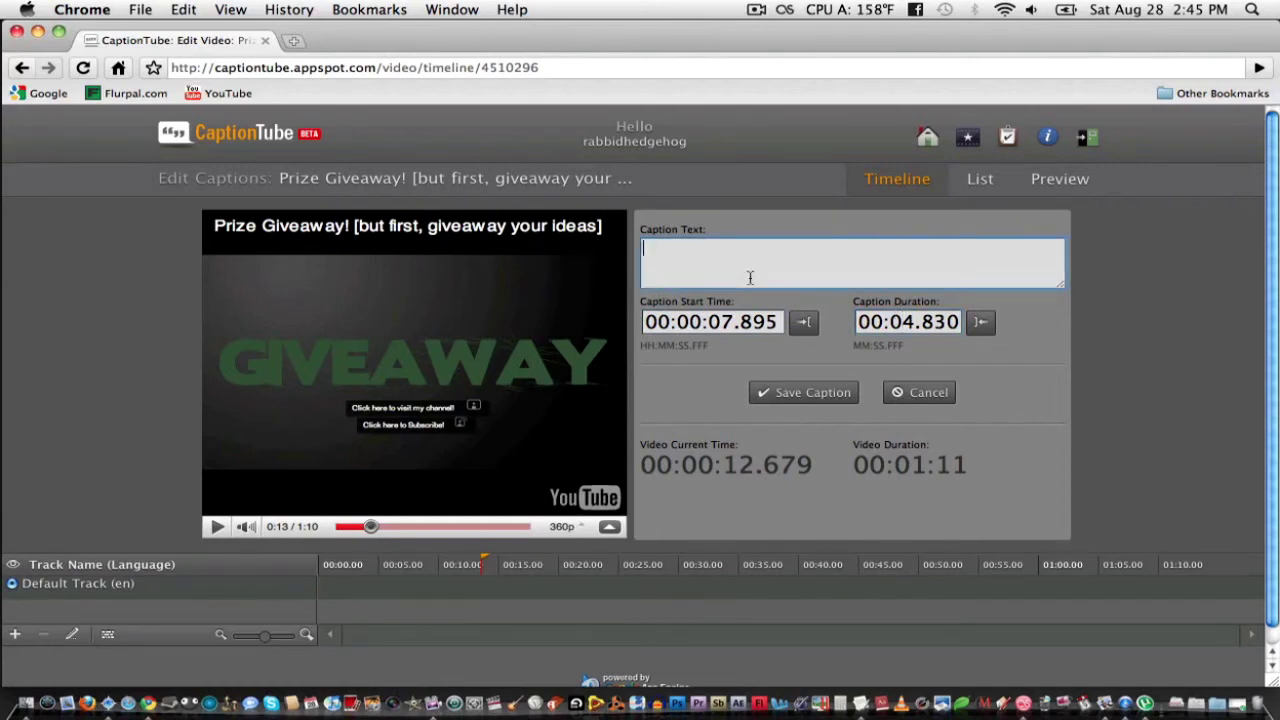
type("I'm already extremely grateful to Psyclops who offered to let me give away some of their products.")
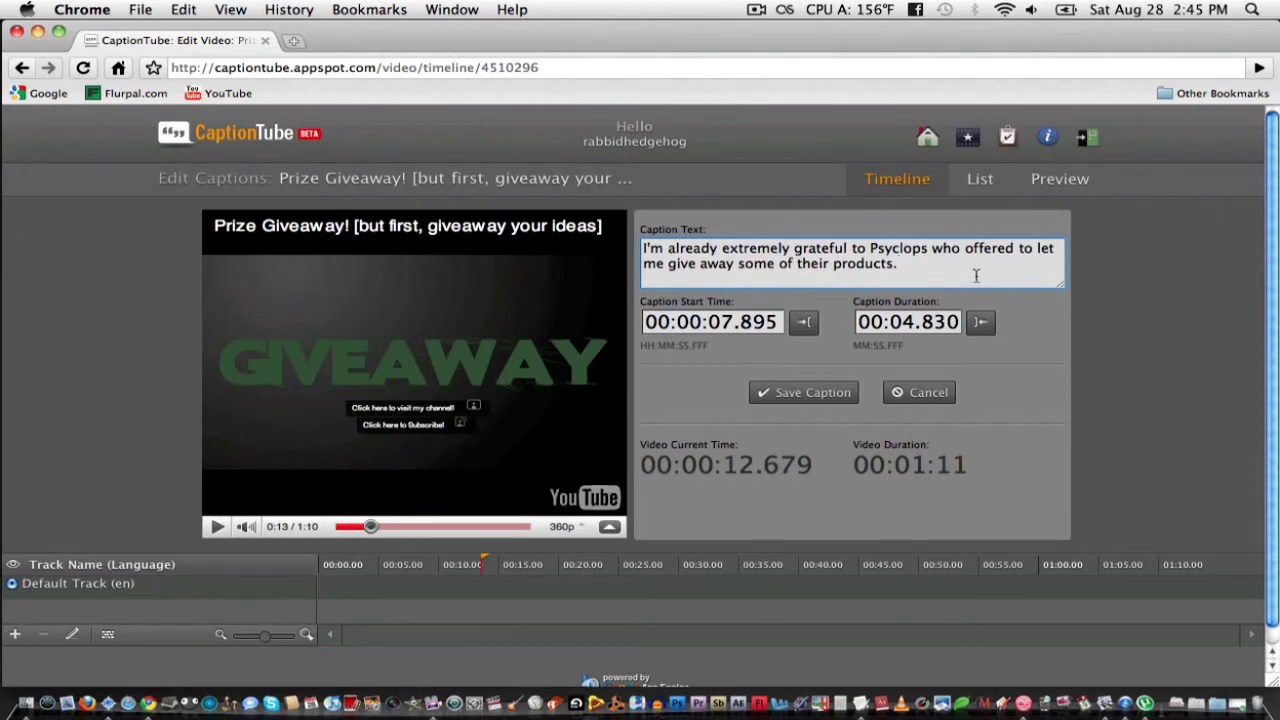
left_click(795, 397)
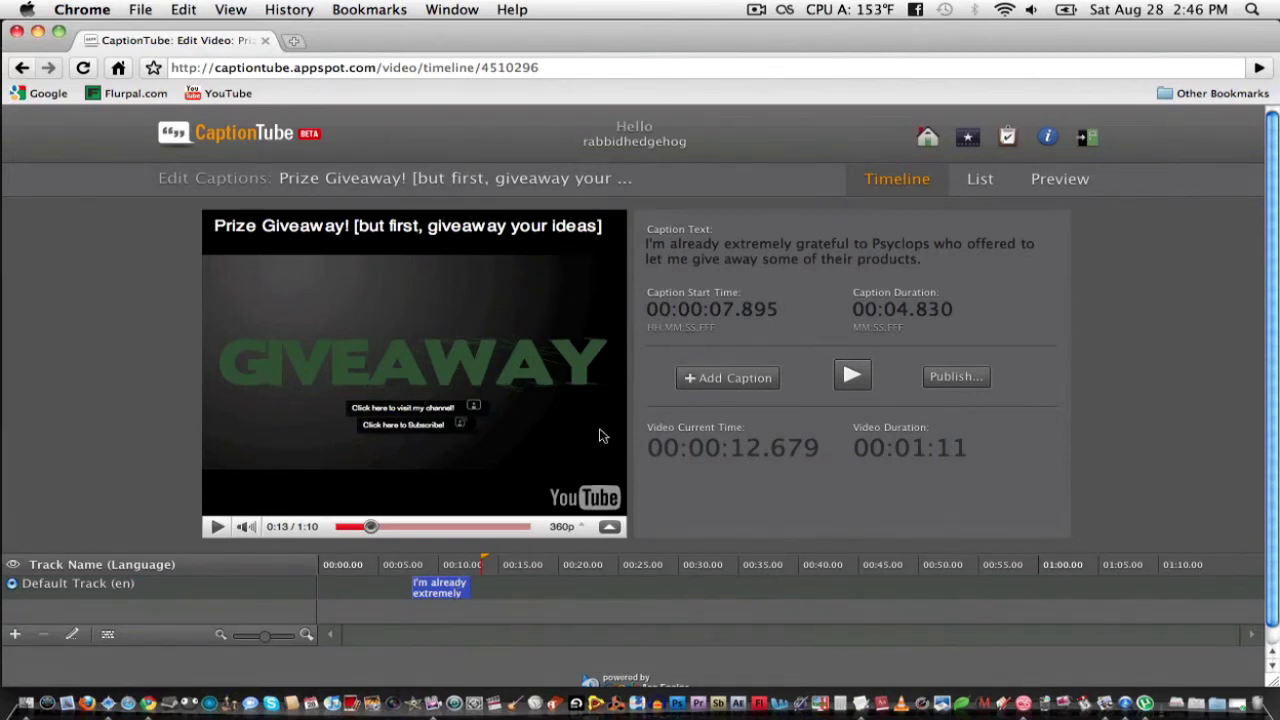
Step: Preview the Prize Giveaway video with its caption and pause playback after the caption has been shown
left_click(1048, 180)
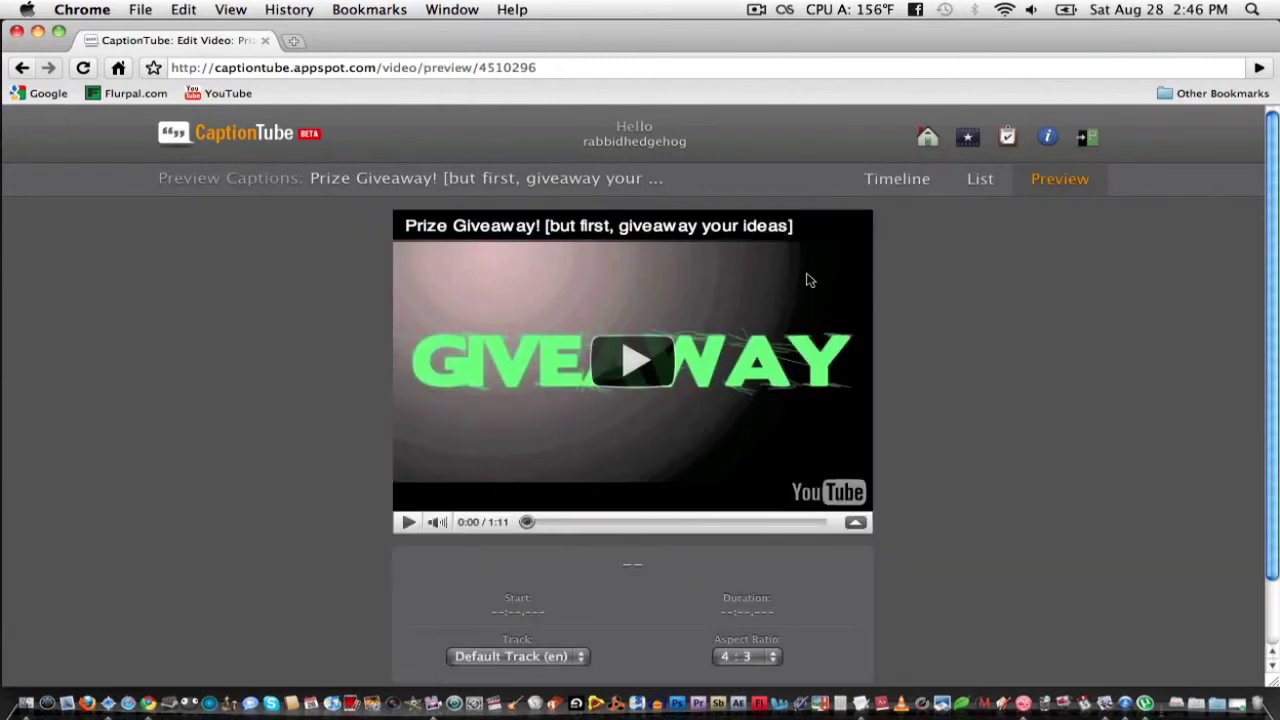
left_click(632, 360)
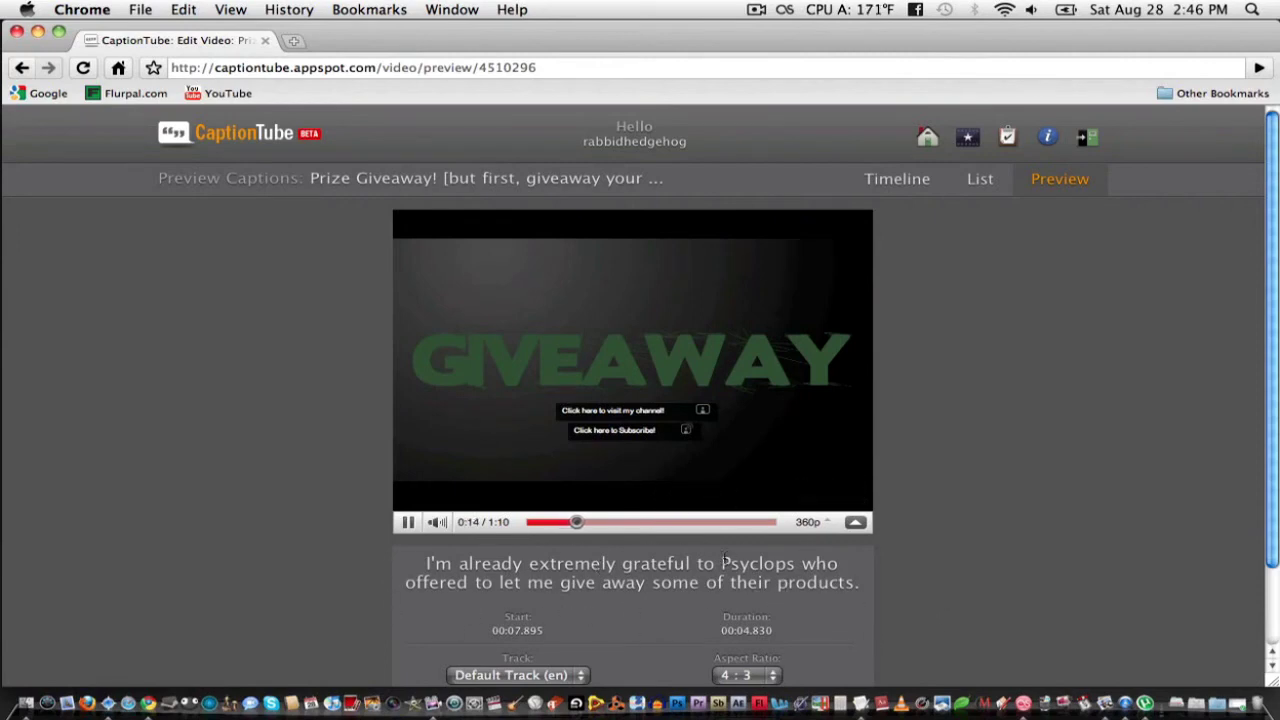
left_click(408, 522)
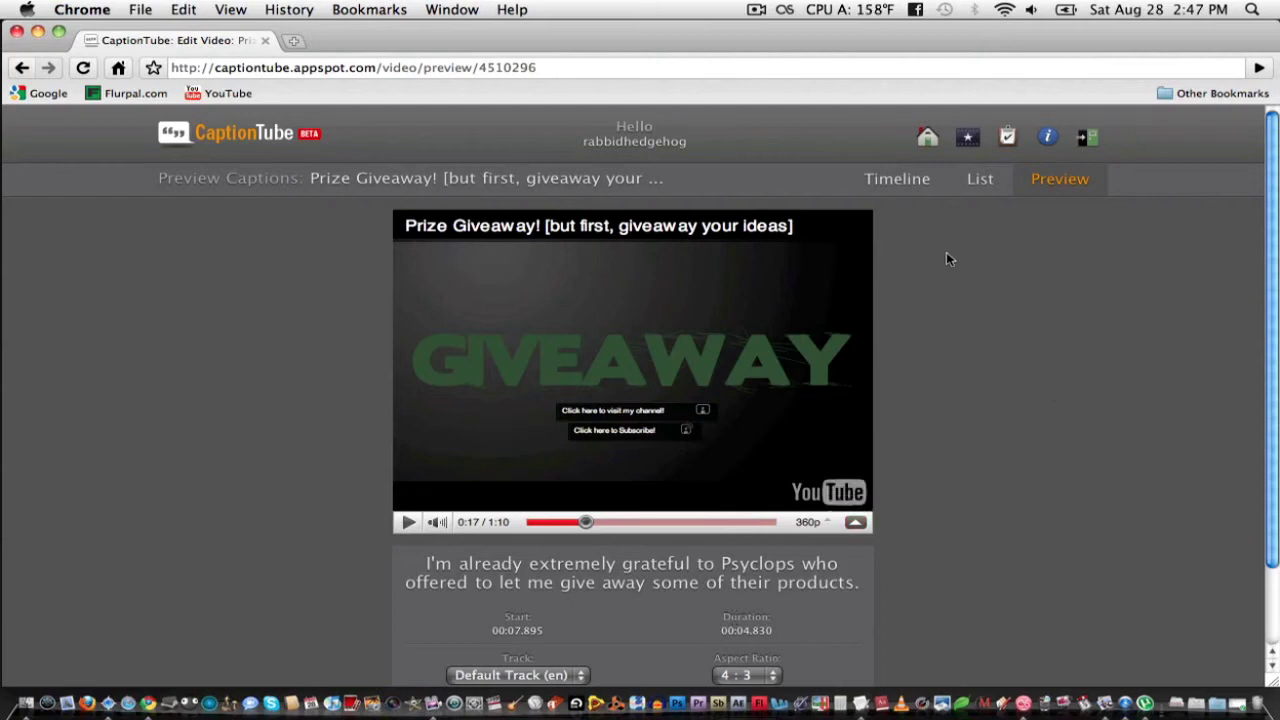
Step: Publish the timeline's captions on YouTube and continue to YouTube to verify them
left_click(916, 189)
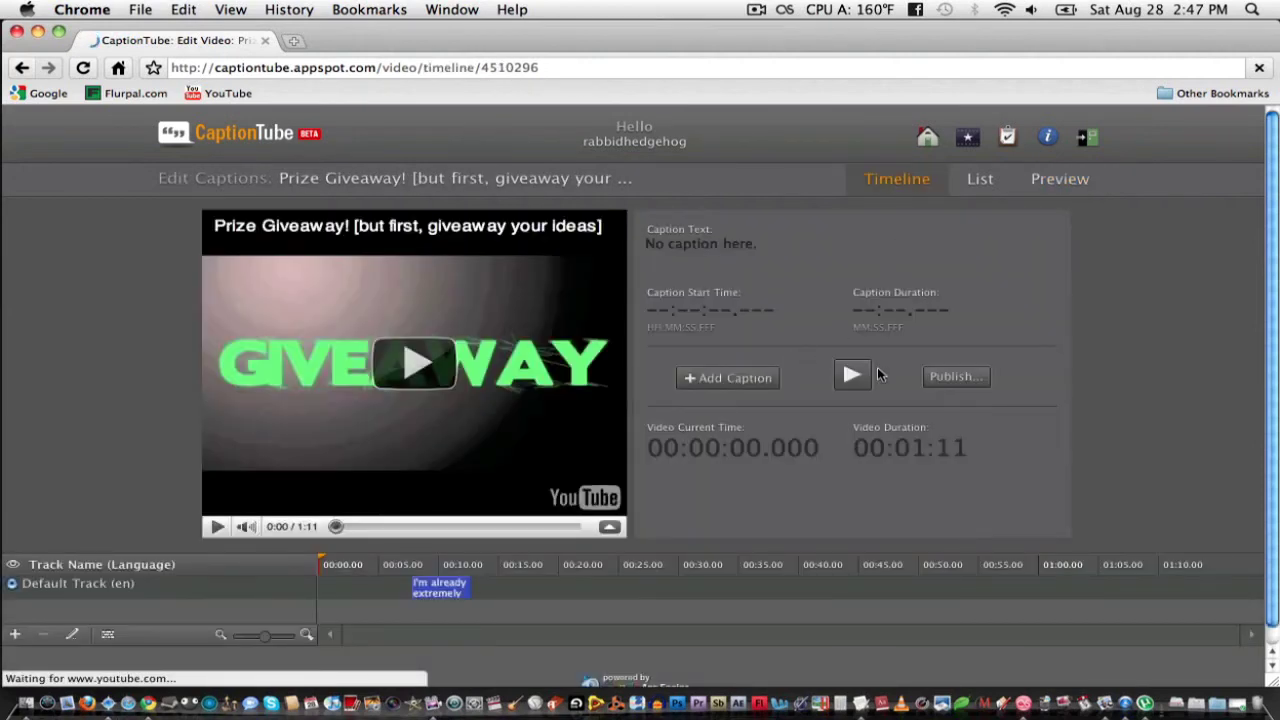
left_click(930, 378)
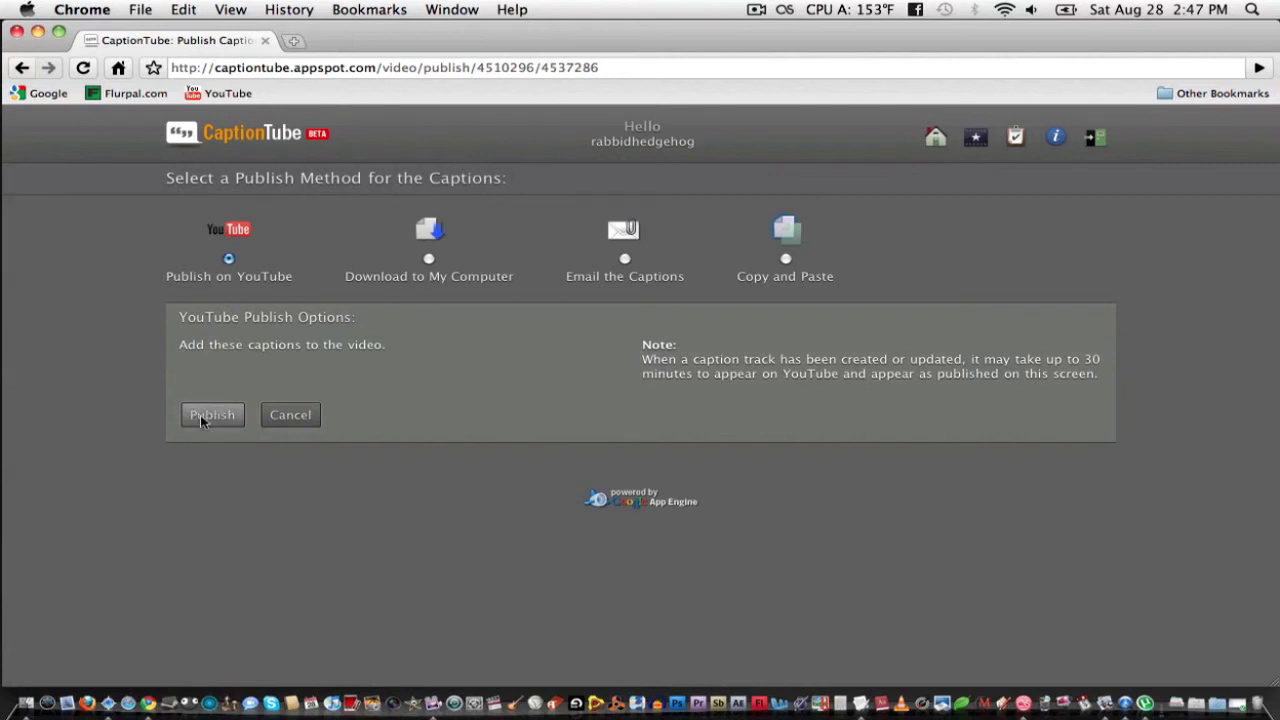
left_click(201, 417)
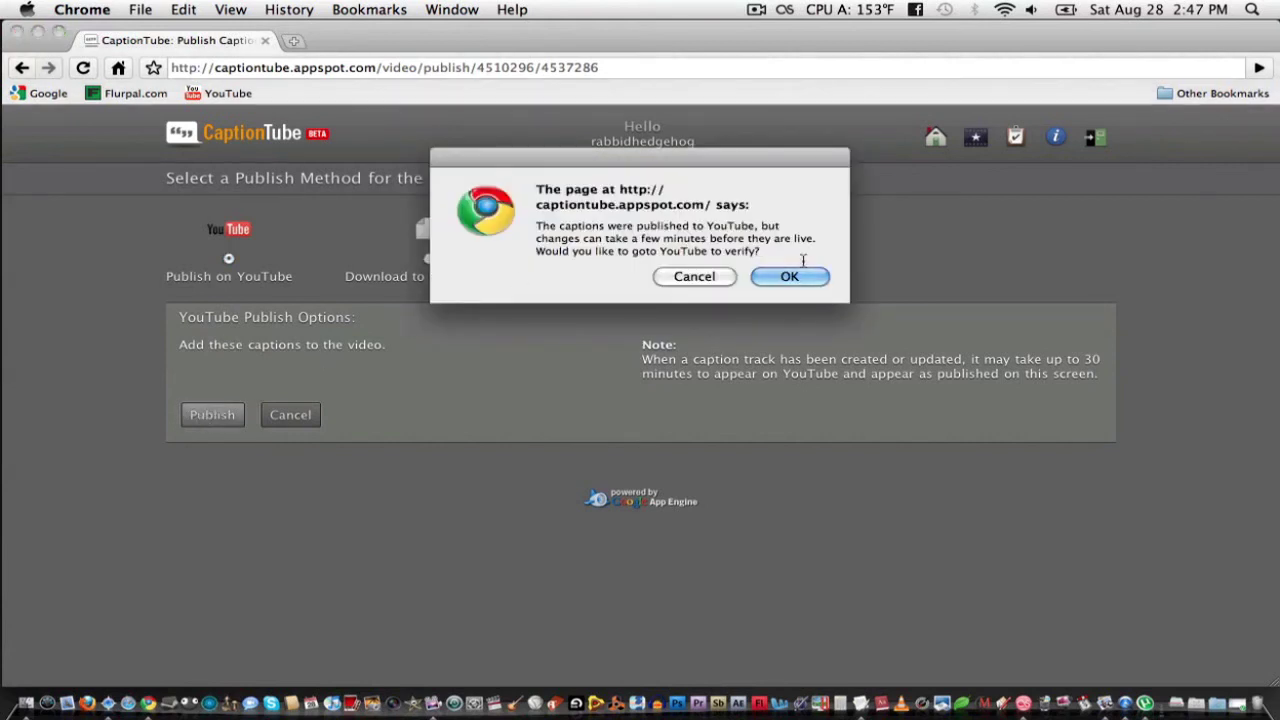
left_click(794, 272)
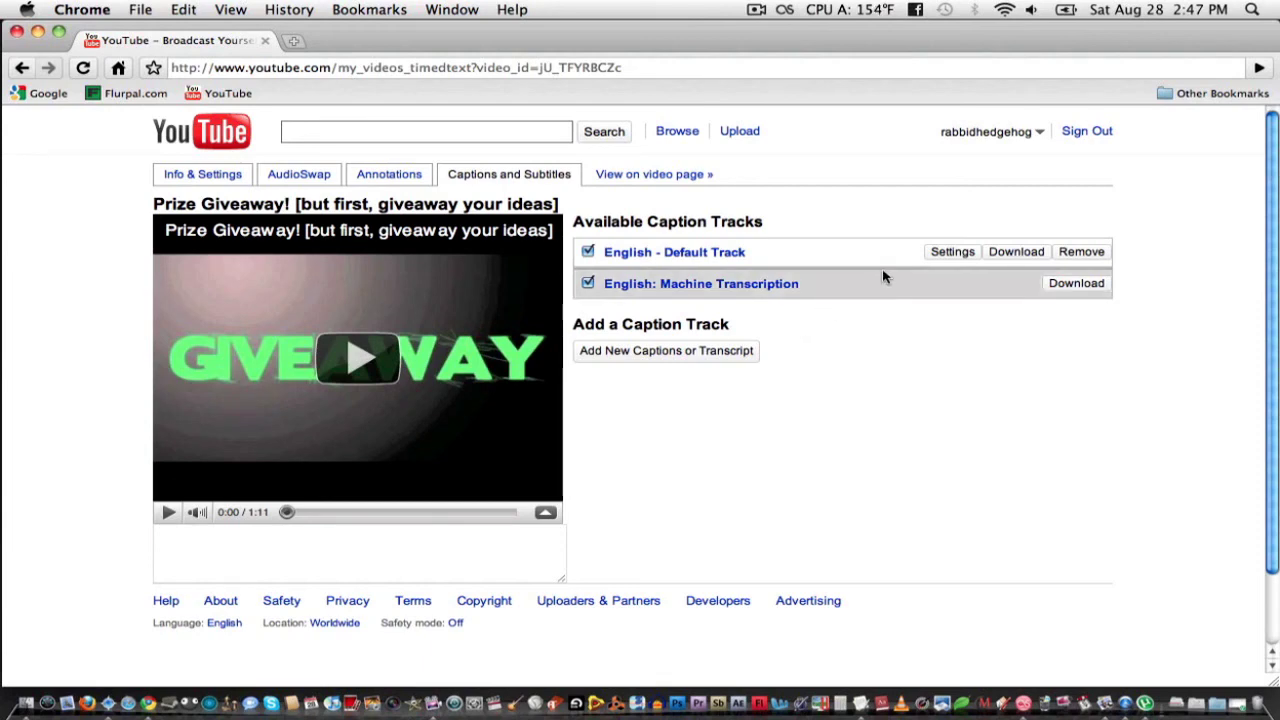
Step: Check the language and name settings of the English default caption track, then close them without saving
left_click(948, 257)
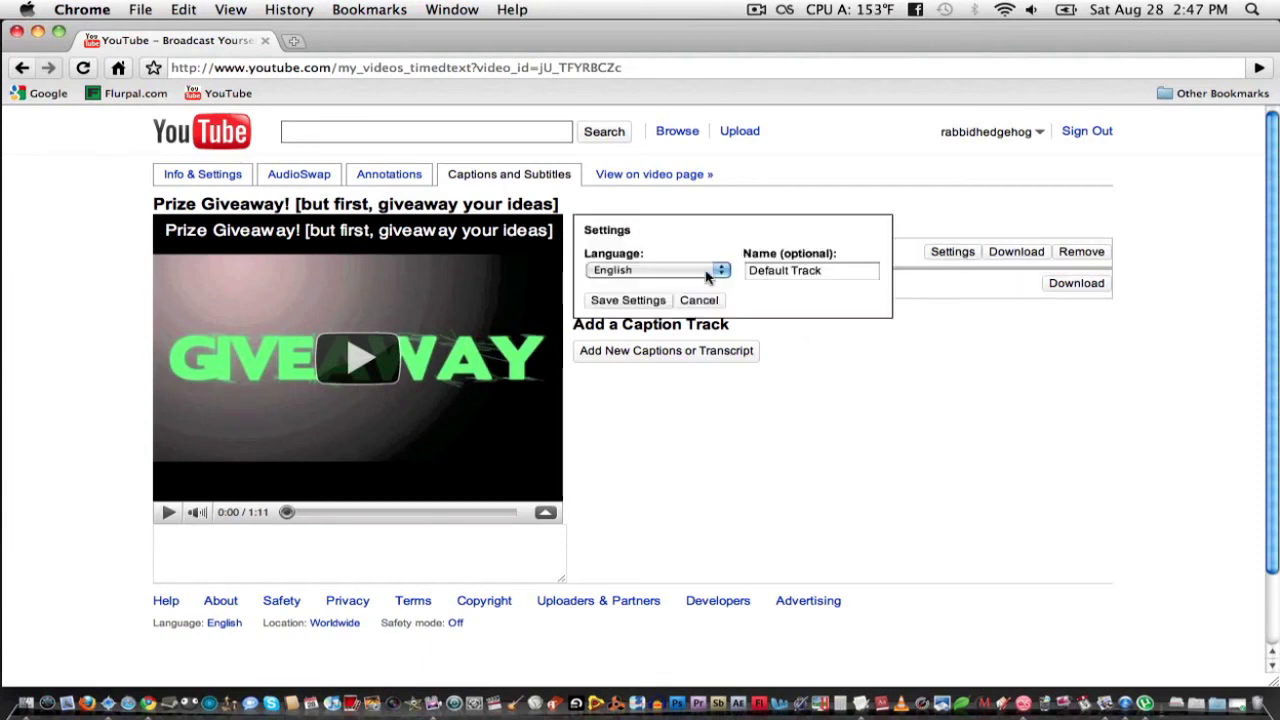
left_click(697, 303)
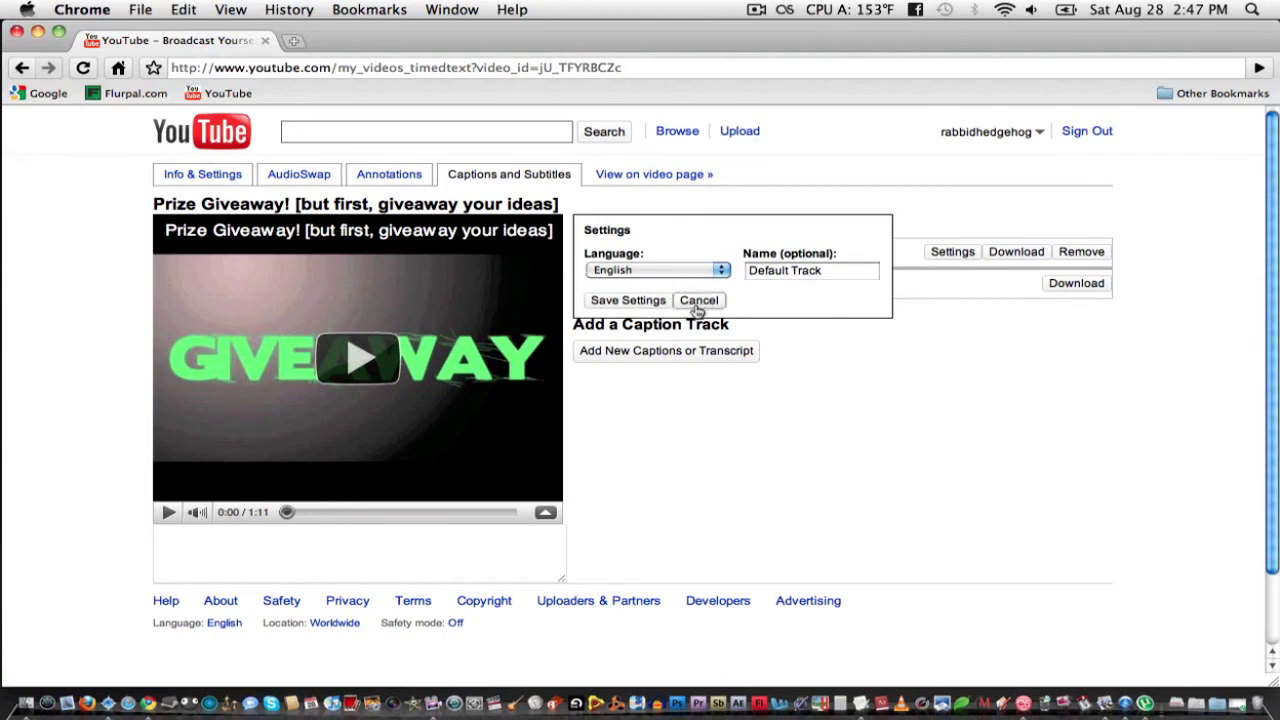